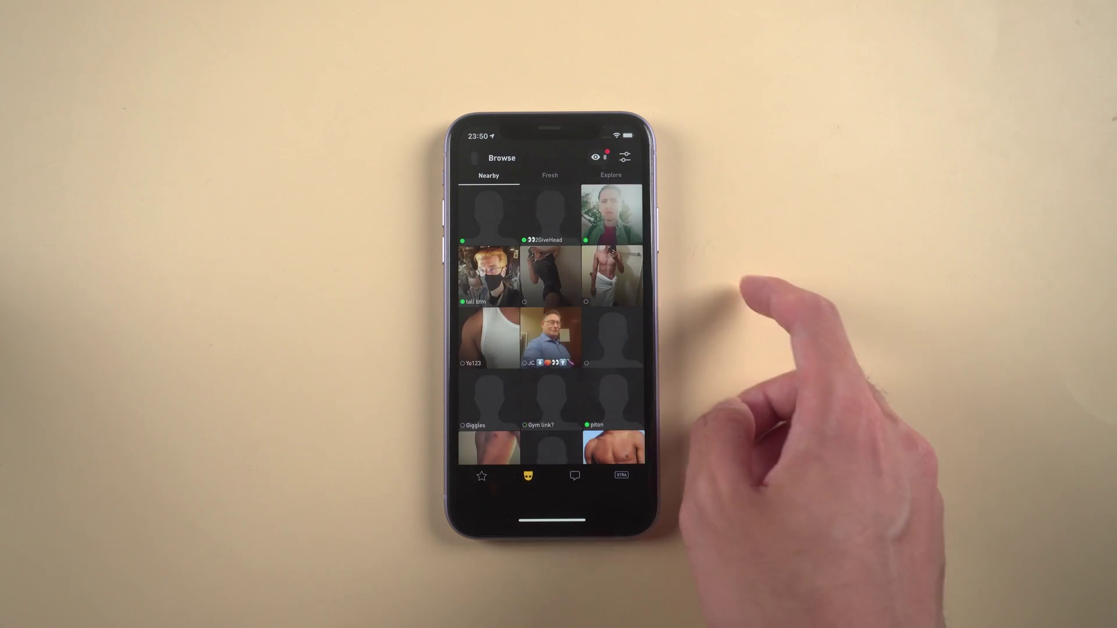
Step: Explore Grindr profiles at a distant map spot, open the lake-photo profile, and tap an XTRA action
left_click(611, 175)
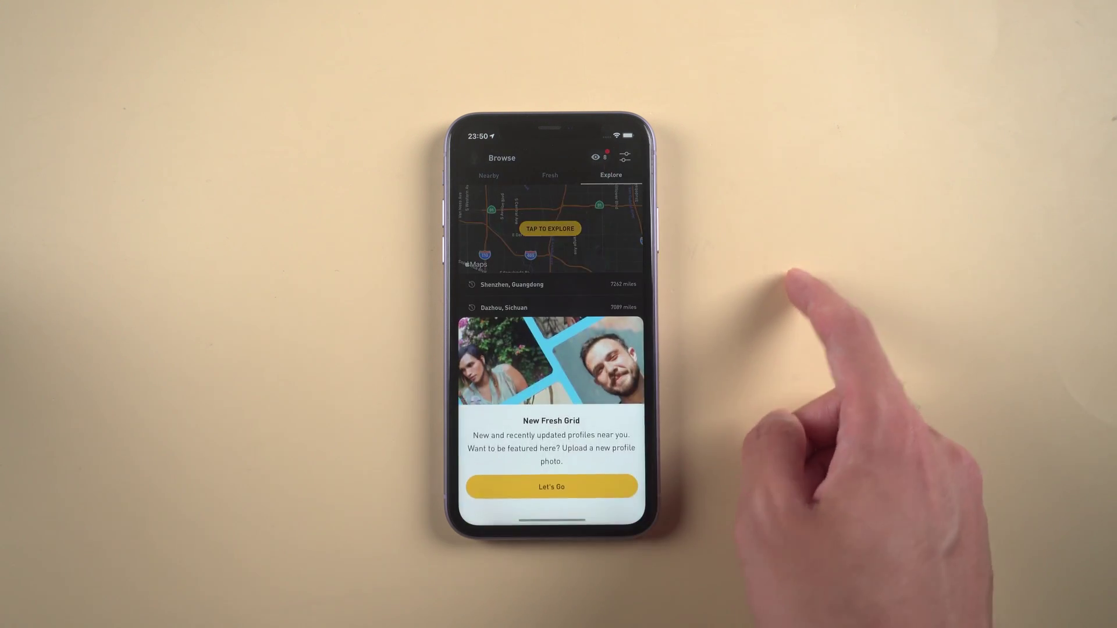
left_click(611, 480)
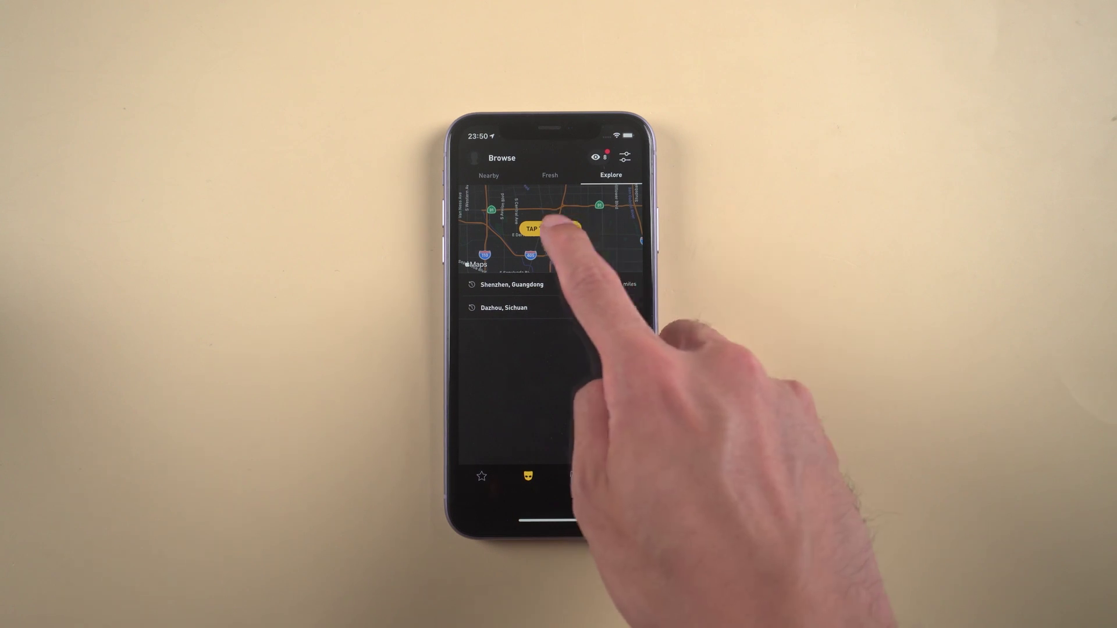
left_click(550, 229)
mouse_move(611, 323)
left_mouse_down()
mouse_move(576, 397)
mouse_move(536, 425)
mouse_move(554, 374)
left_mouse_up()
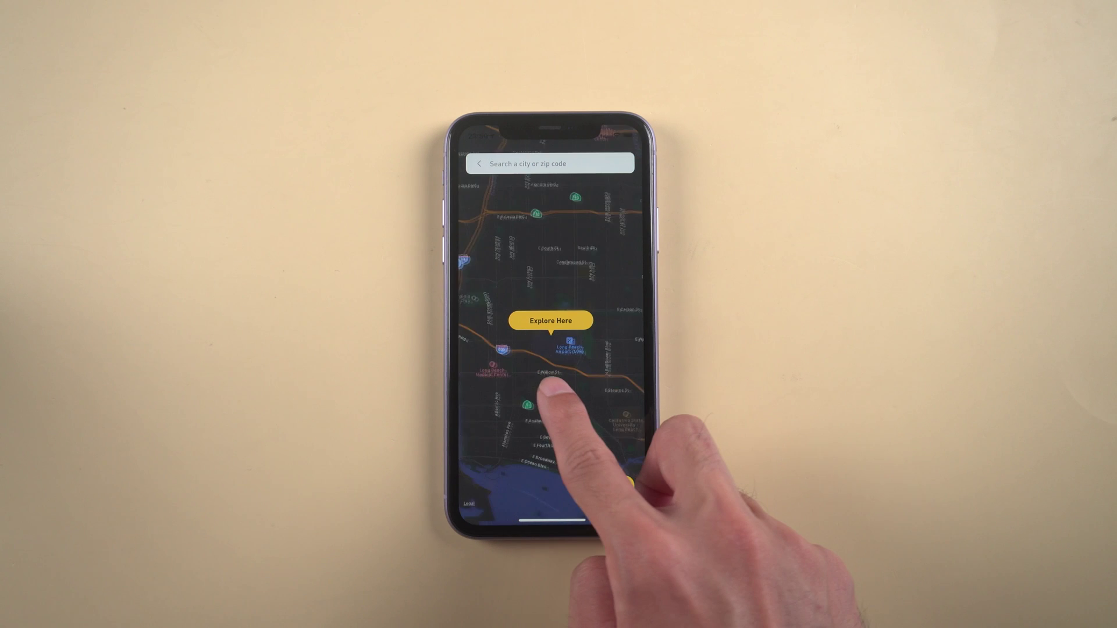
left_click(551, 321)
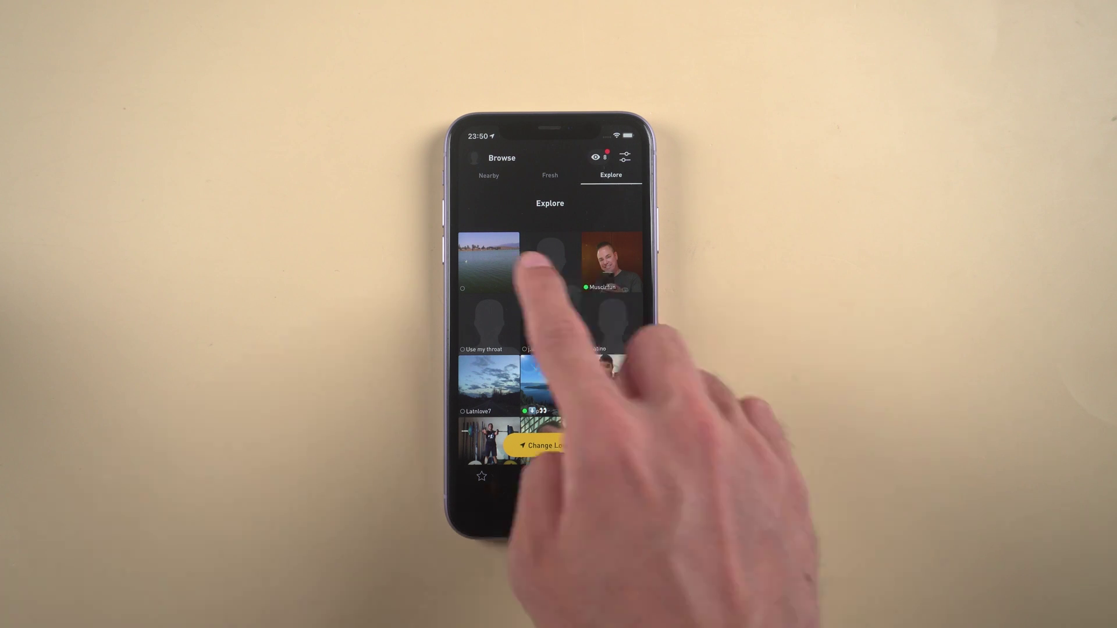
left_click(488, 262)
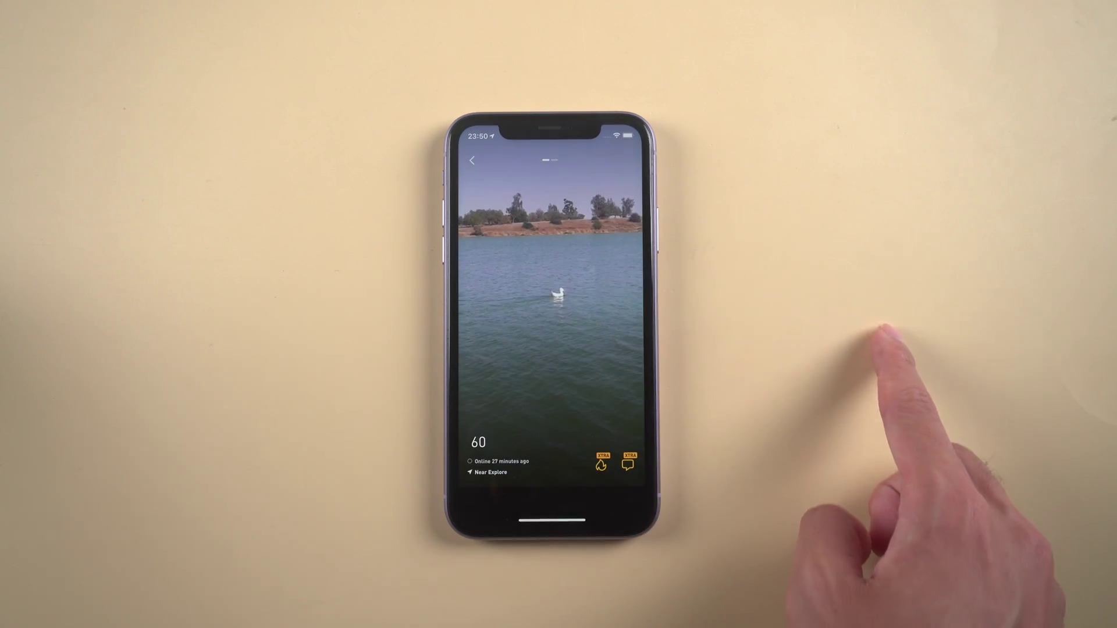
left_click(602, 464)
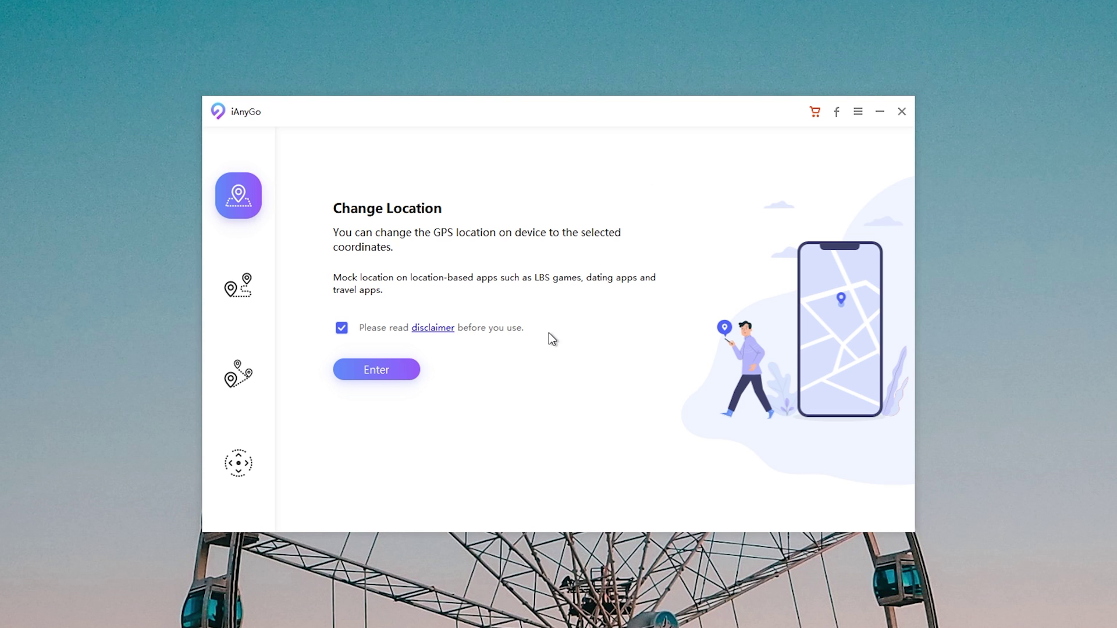
Step: Enter iAnyGo's change-location map mode
left_click(389, 378)
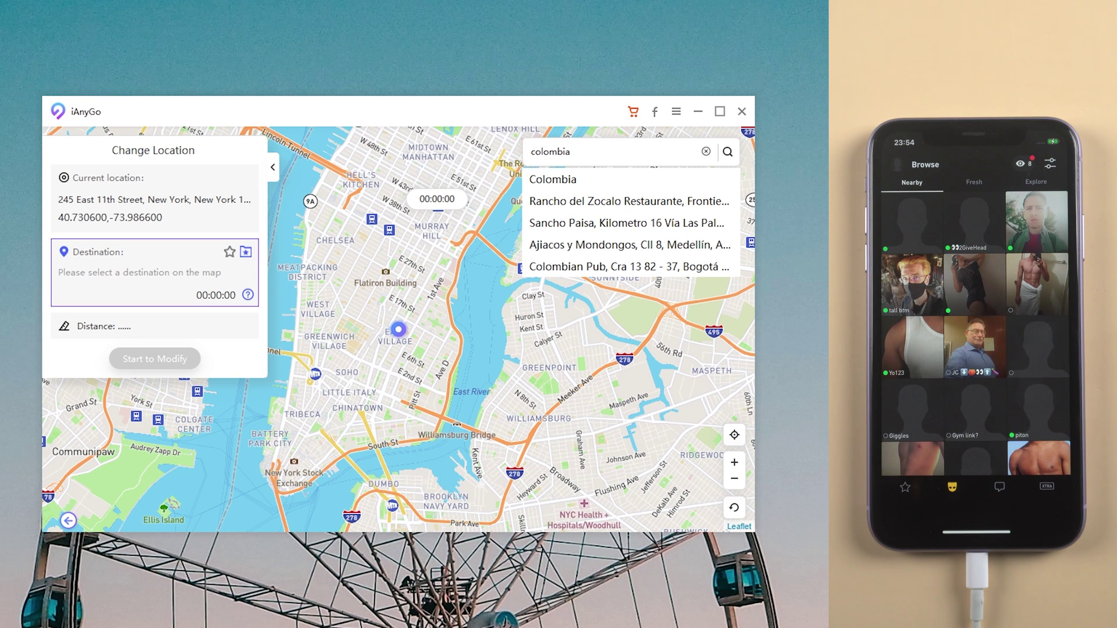
Step: Choose the Colombia suggestion as destination and zoom the map out
left_click(614, 178)
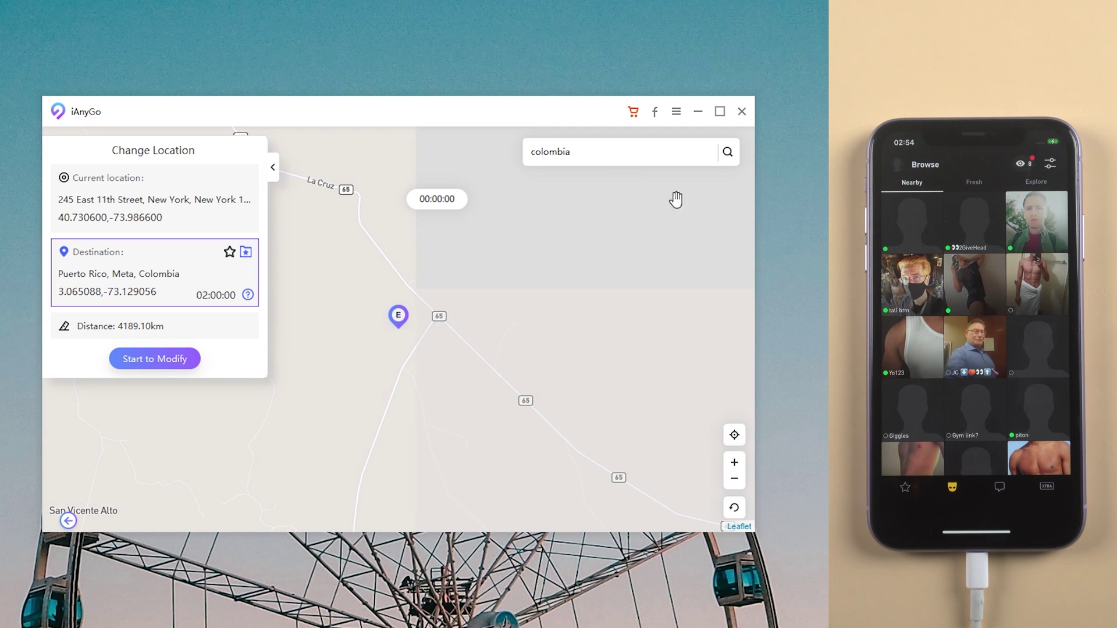
left_click(735, 480)
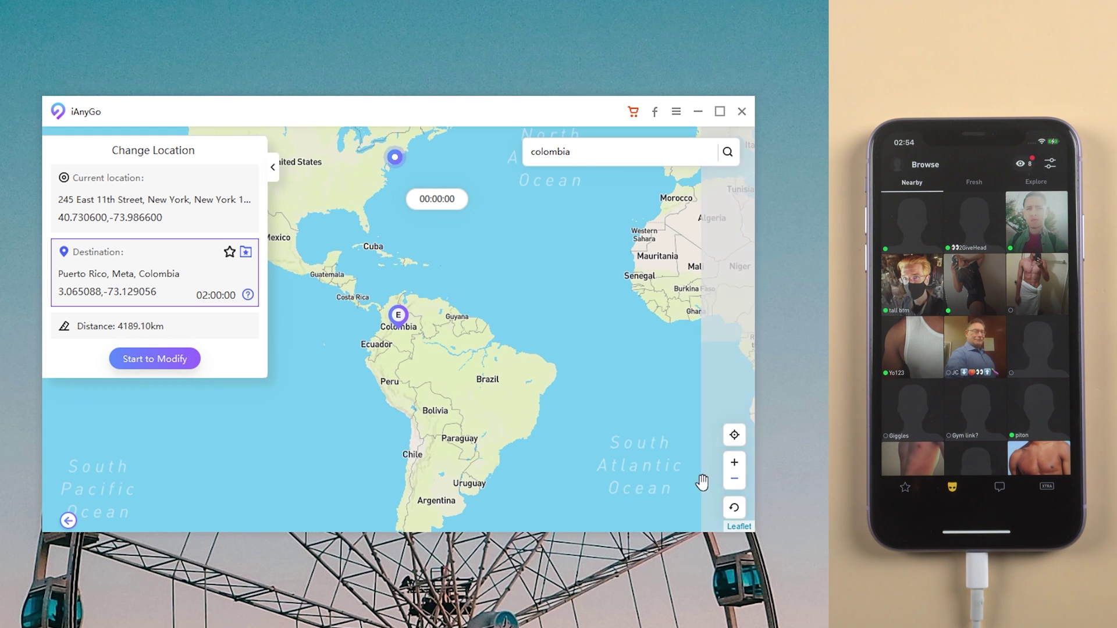
Step: Start modifying the location to Puerto Rico, Meta, Colombia, accepting the warning
left_click(145, 358)
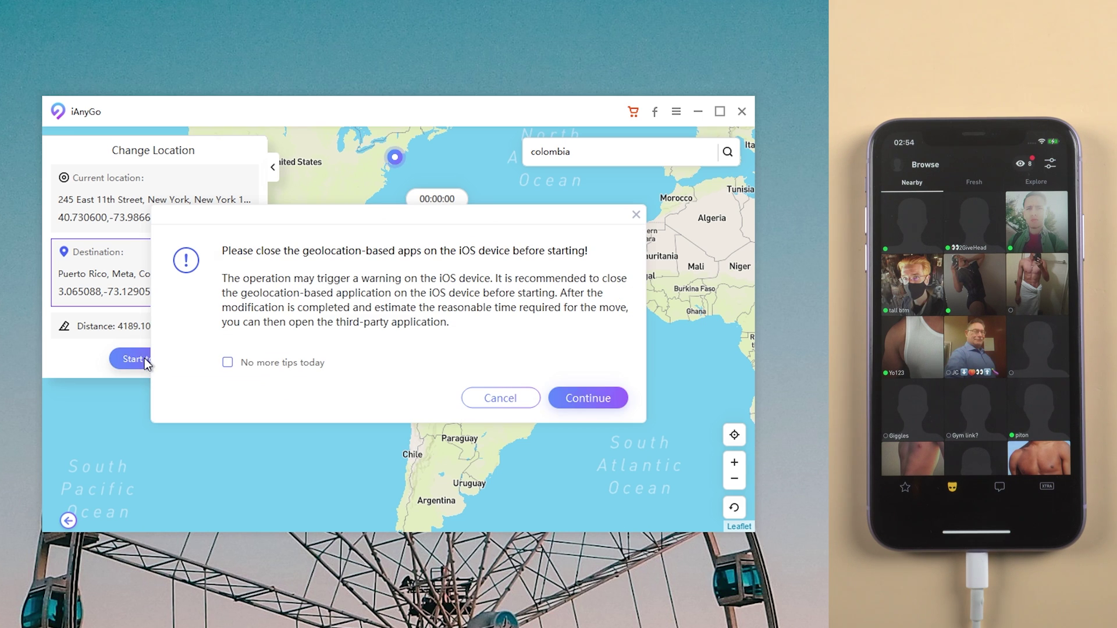
left_click(571, 403)
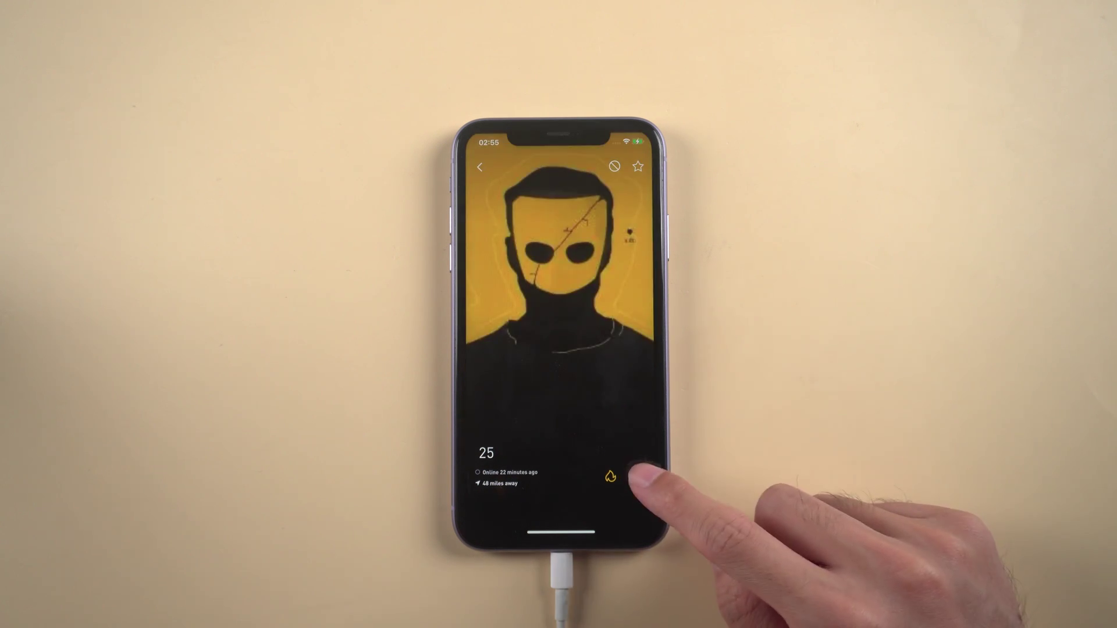
Step: Start a chat from the 48-miles-away profile's page
left_click(642, 464)
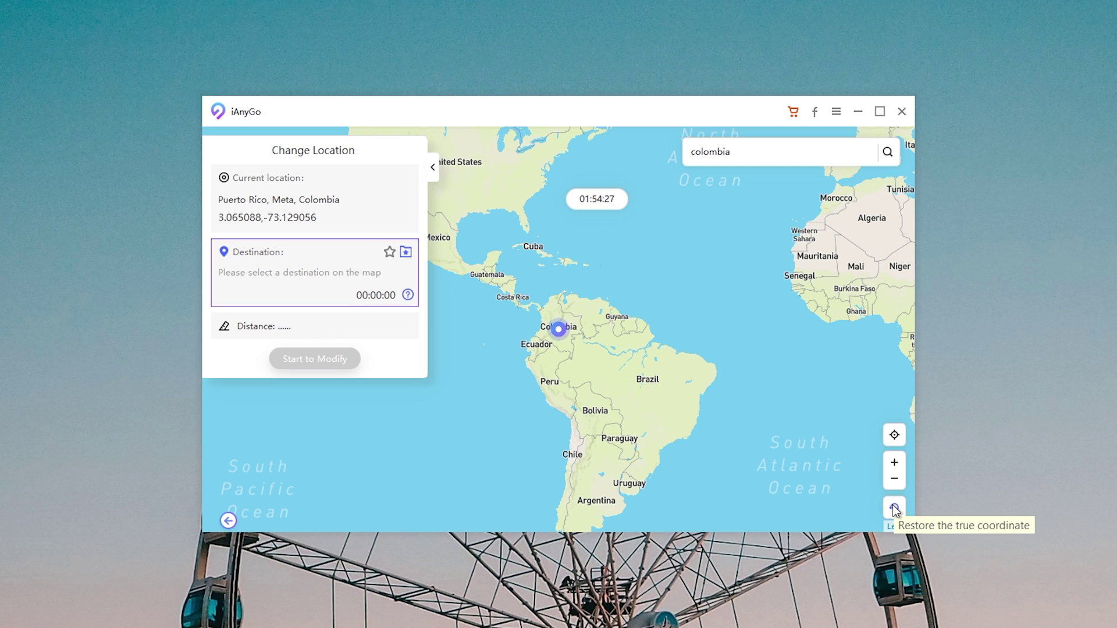
Step: Restore the iPhone's true coordinate and confirm restarting the device
left_click(894, 509)
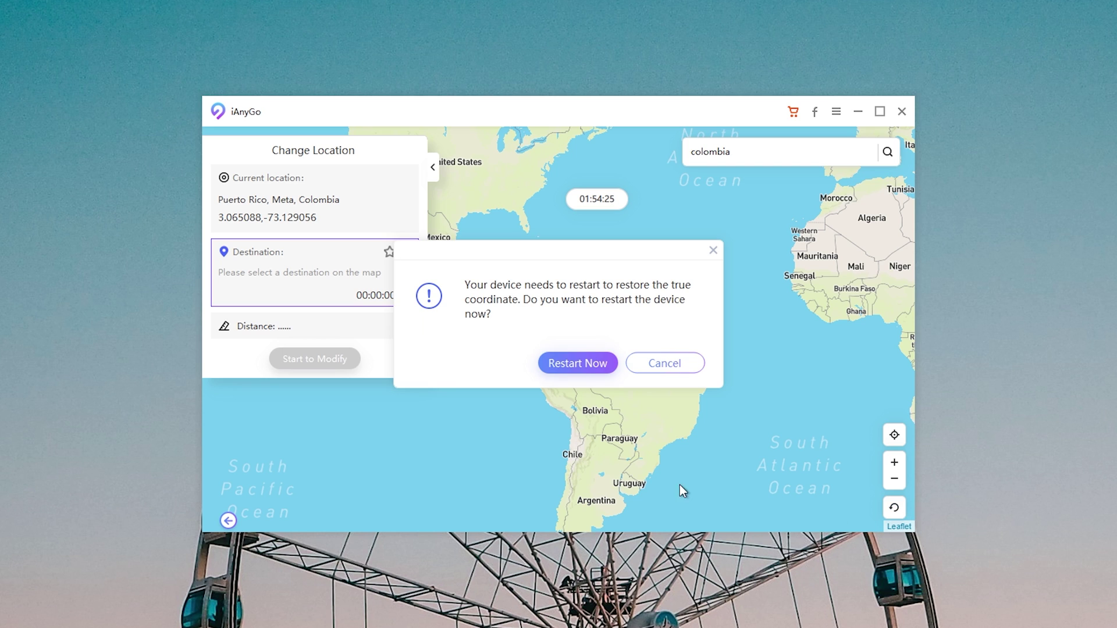
left_click(579, 362)
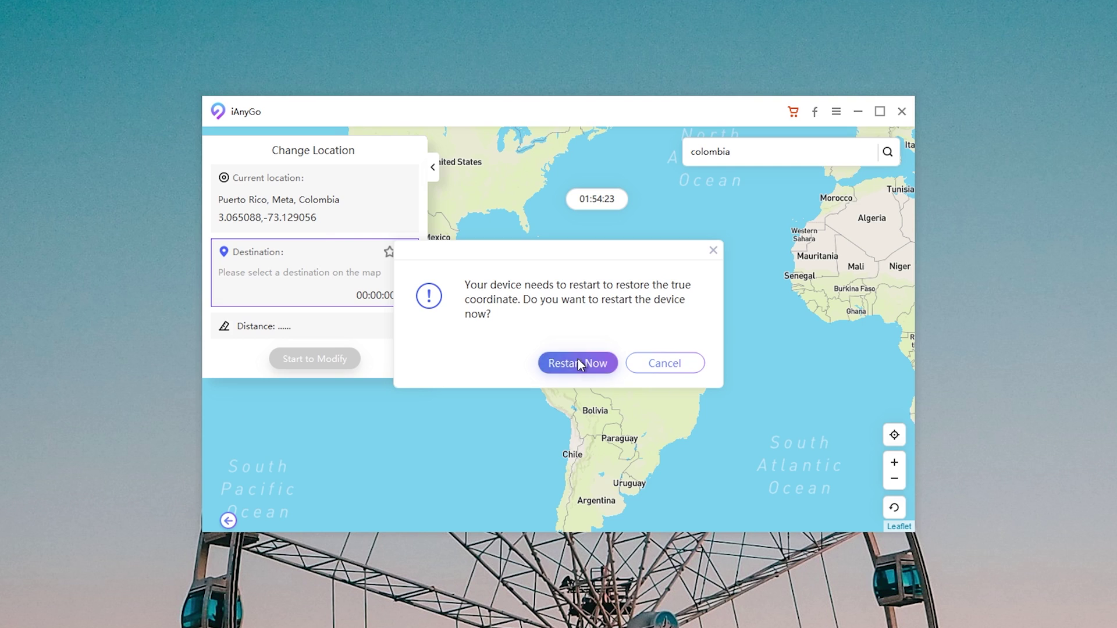